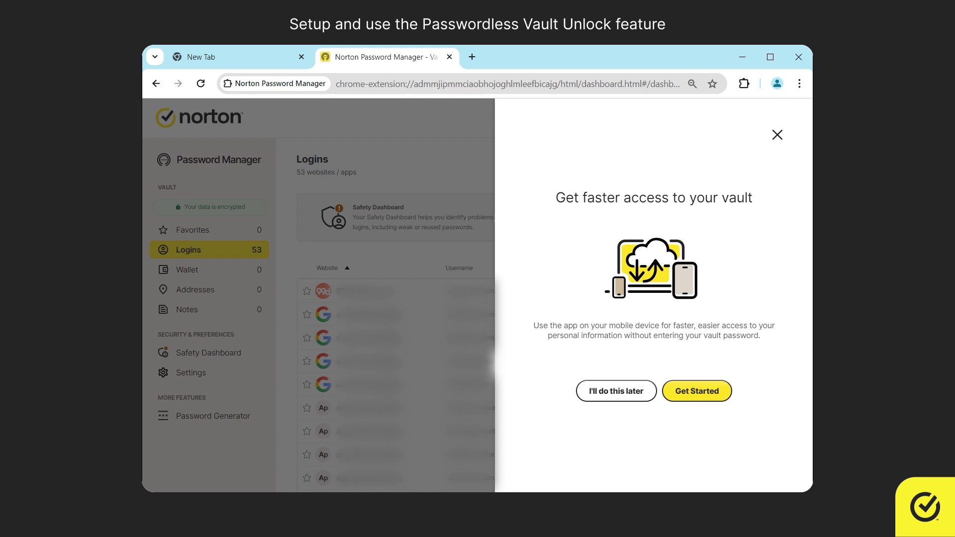
Turn on passwordless unlock using the Galaxy A10s (SM-A107F), keeping unlock on browser startup ticked.
click(696, 391)
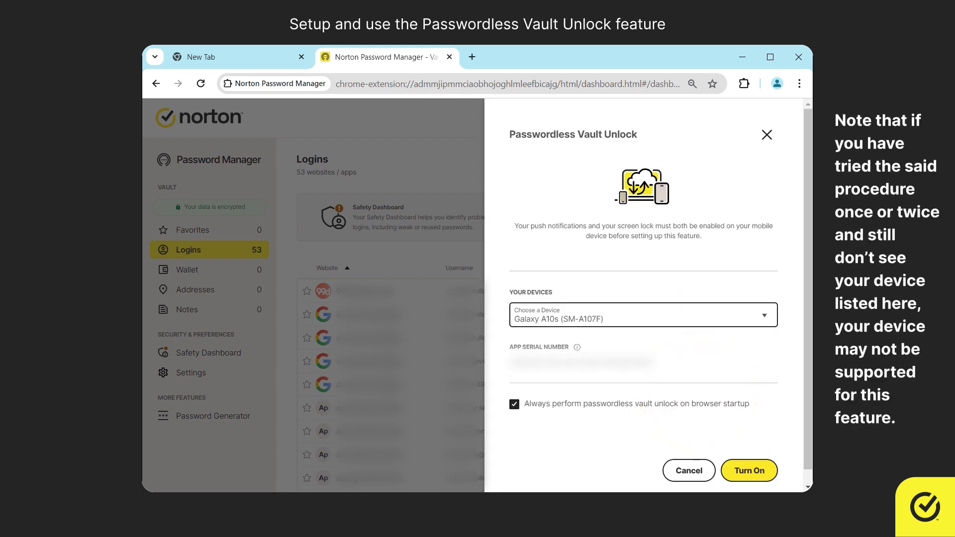
click(763, 316)
click(737, 338)
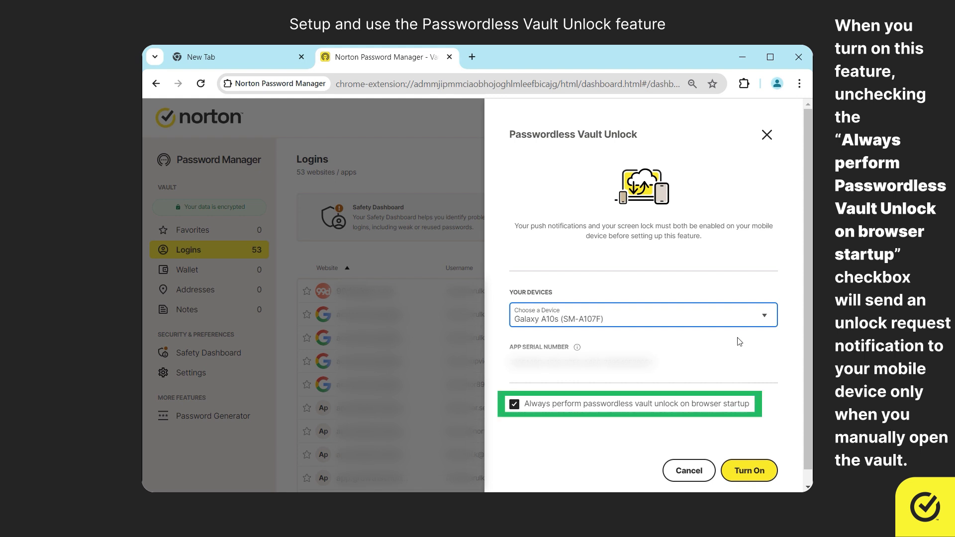
click(749, 471)
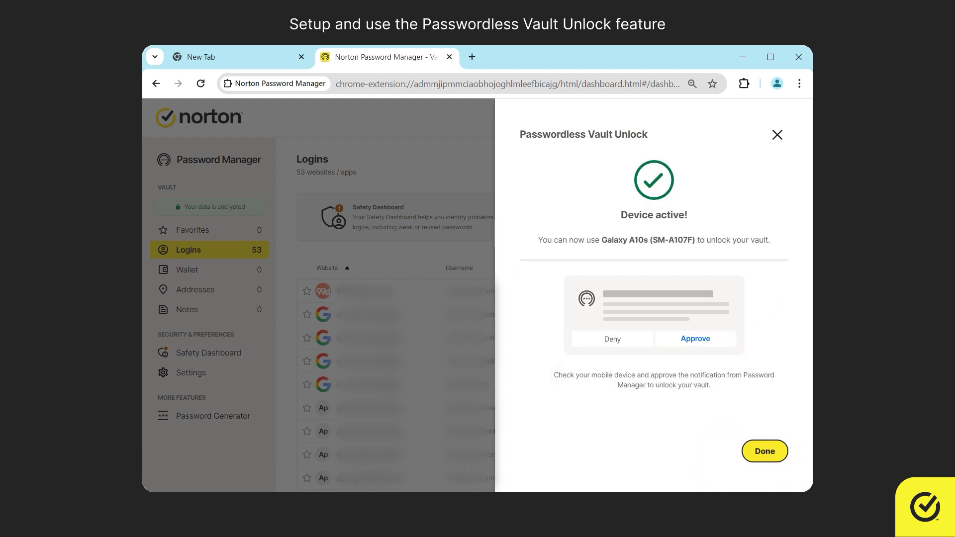
Dismiss the Device active confirmation and go to the vault Settings page.
click(764, 451)
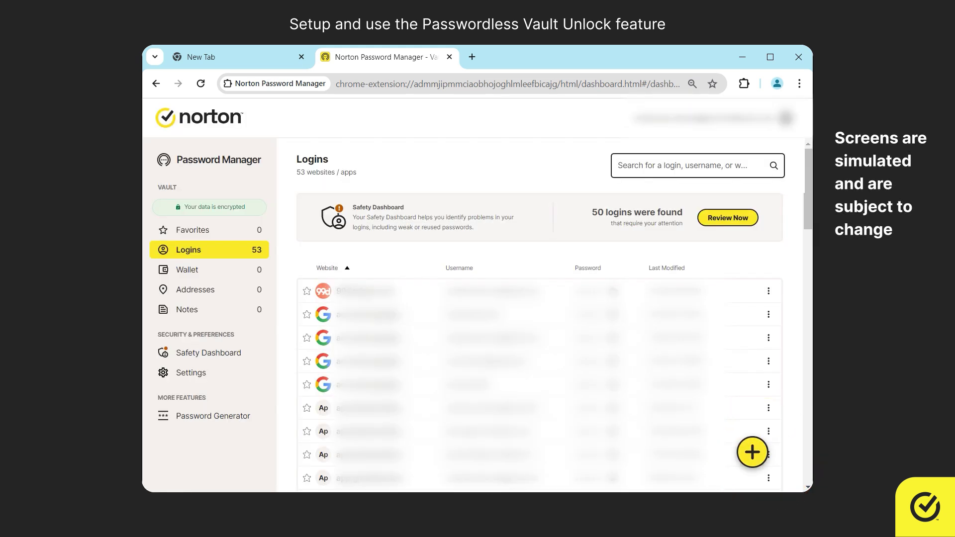
click(191, 372)
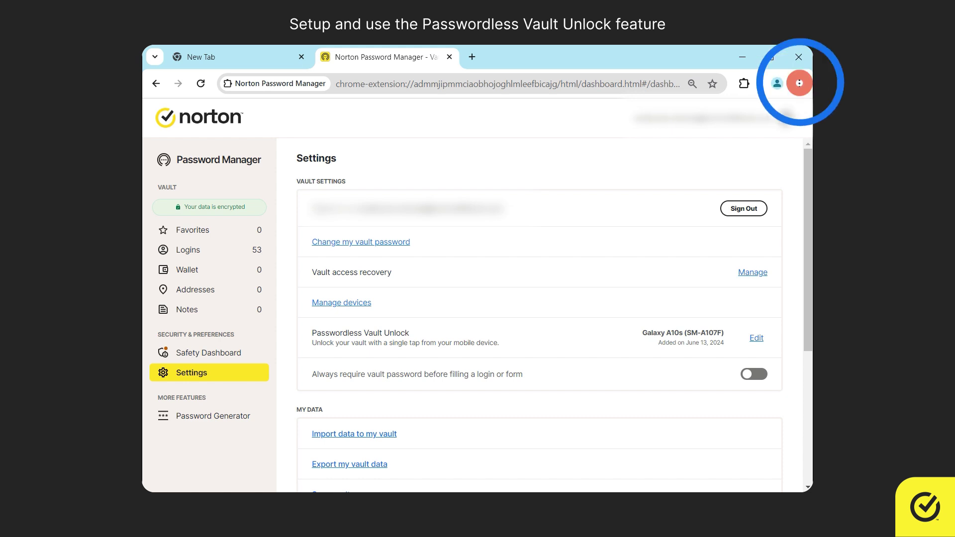
Exit Chrome from its three-dot menu.
click(799, 83)
mouse_move(619, 316)
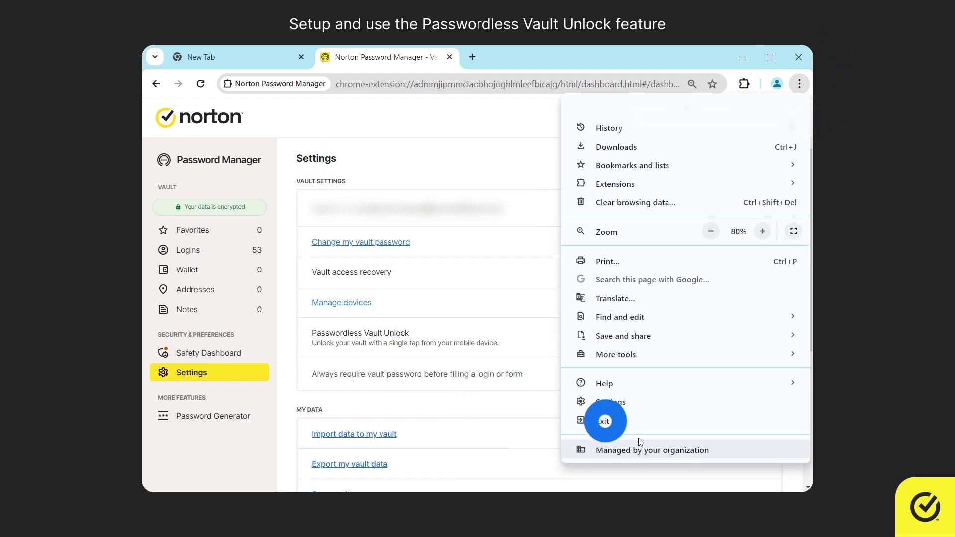
click(605, 431)
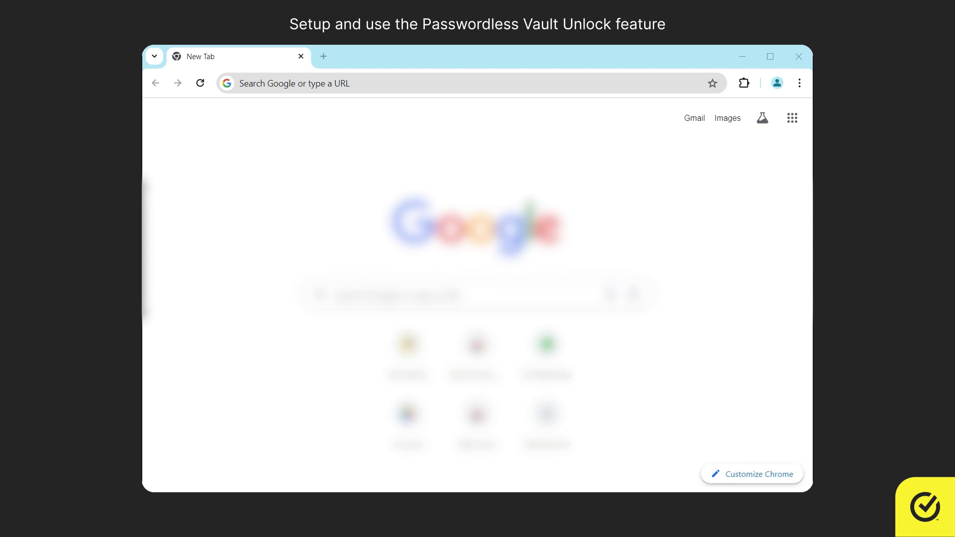
Reopen the full vault Settings page through the Norton Password Manager extension's menu.
click(743, 82)
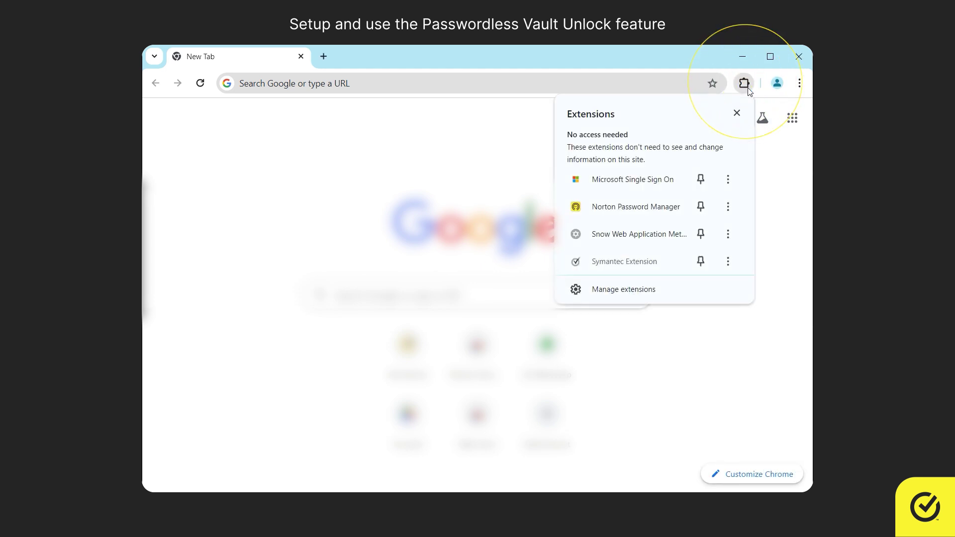
click(636, 207)
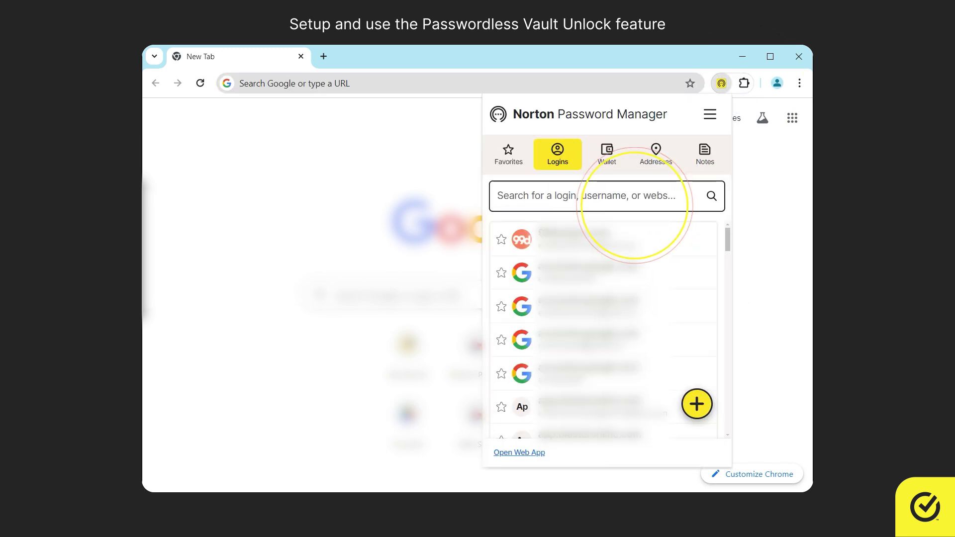
click(710, 114)
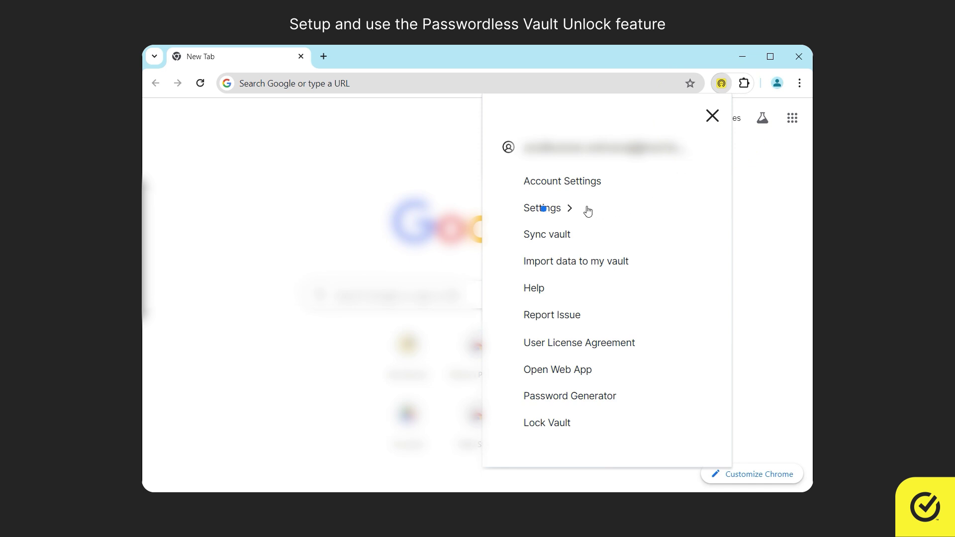
click(545, 207)
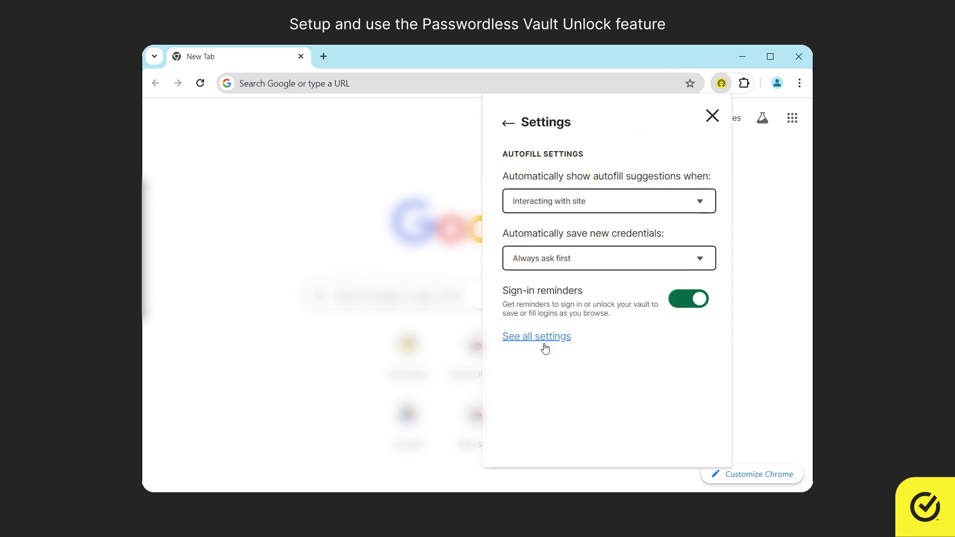
click(536, 337)
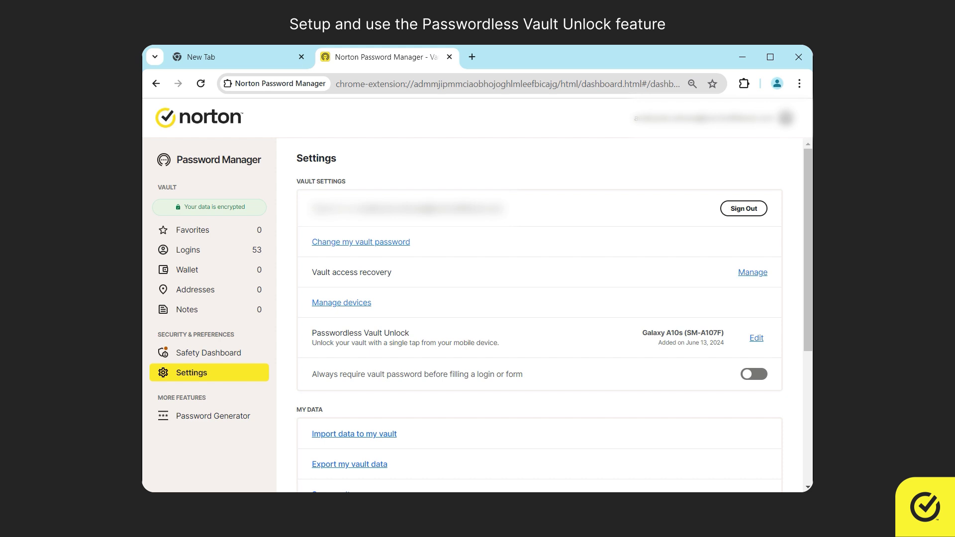
click(757, 339)
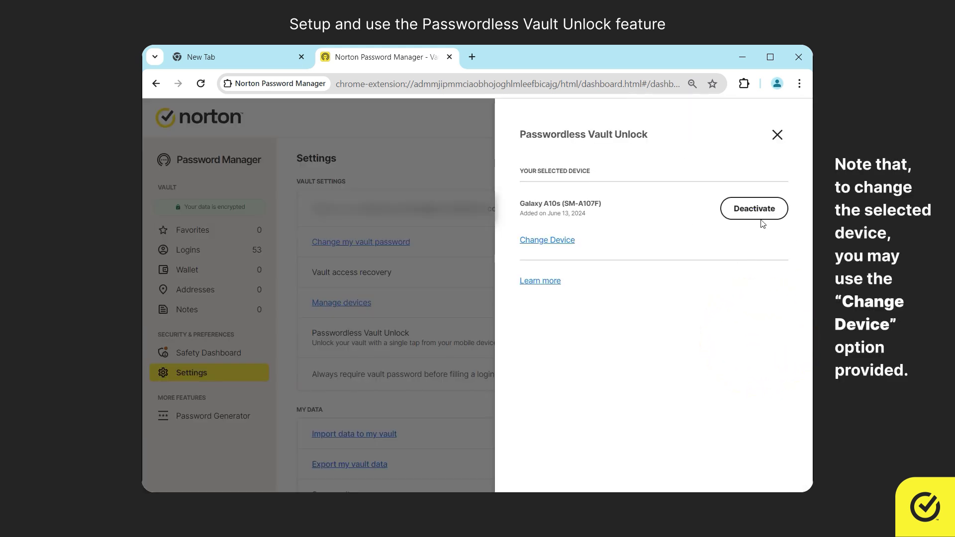
Deactivate passwordless unlock, then re-enable it with the Galaxy A10s (SM-A107F) selected.
click(753, 209)
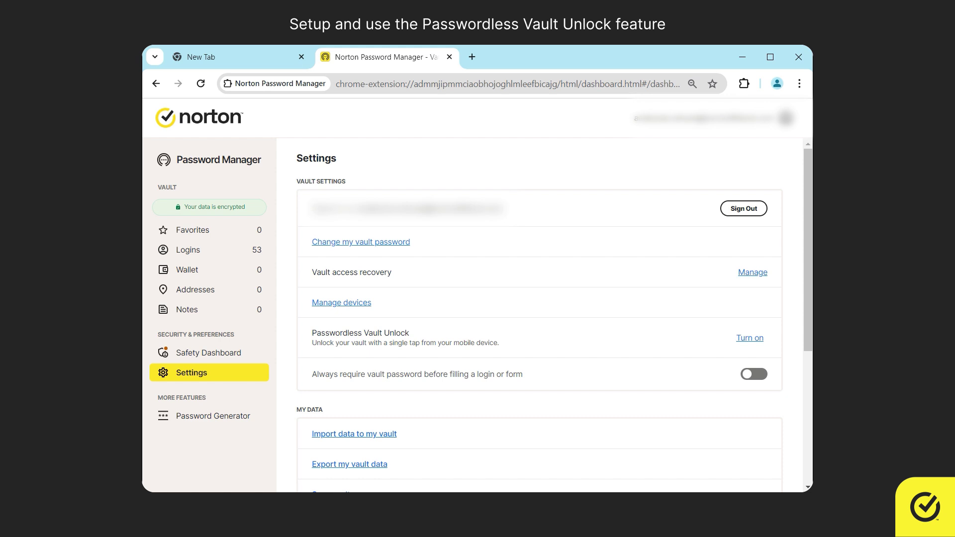
click(750, 337)
click(763, 317)
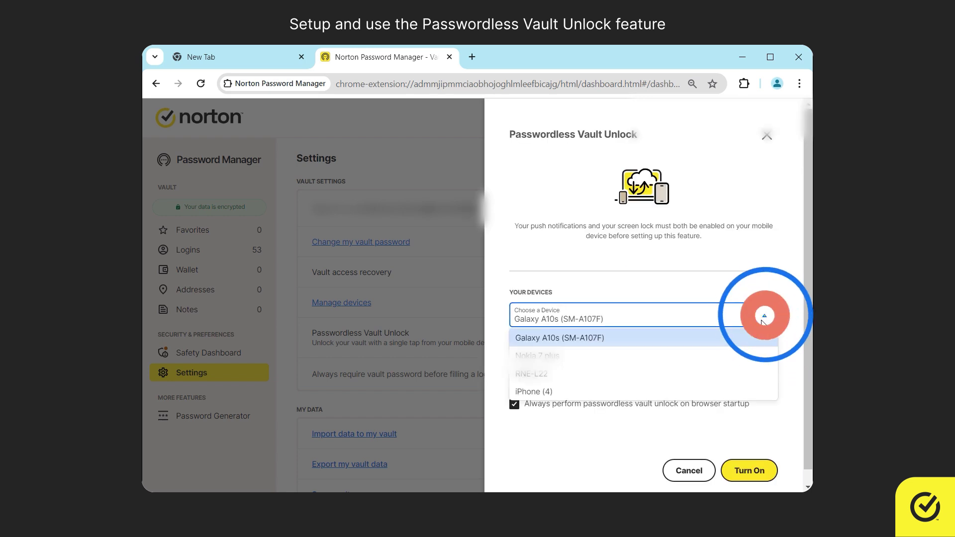
click(742, 337)
click(750, 471)
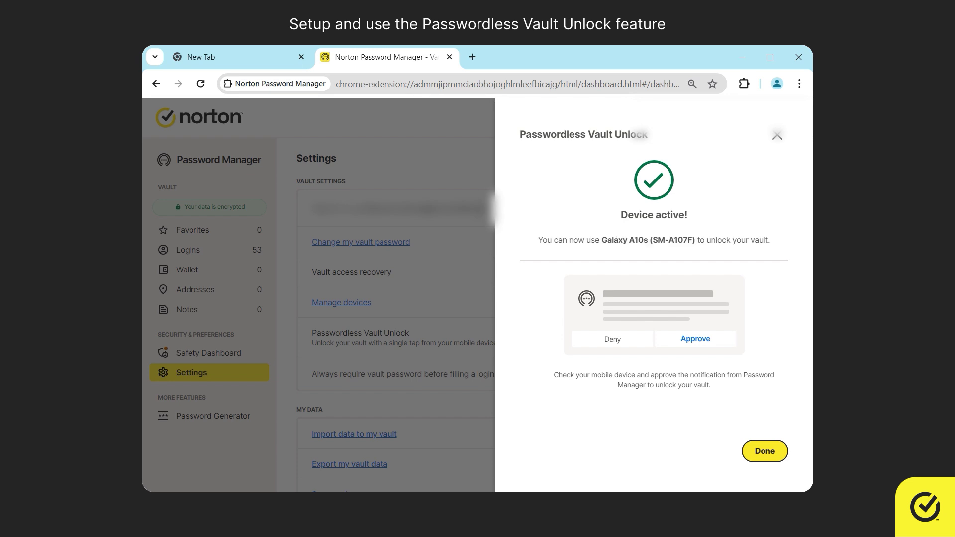
click(764, 451)
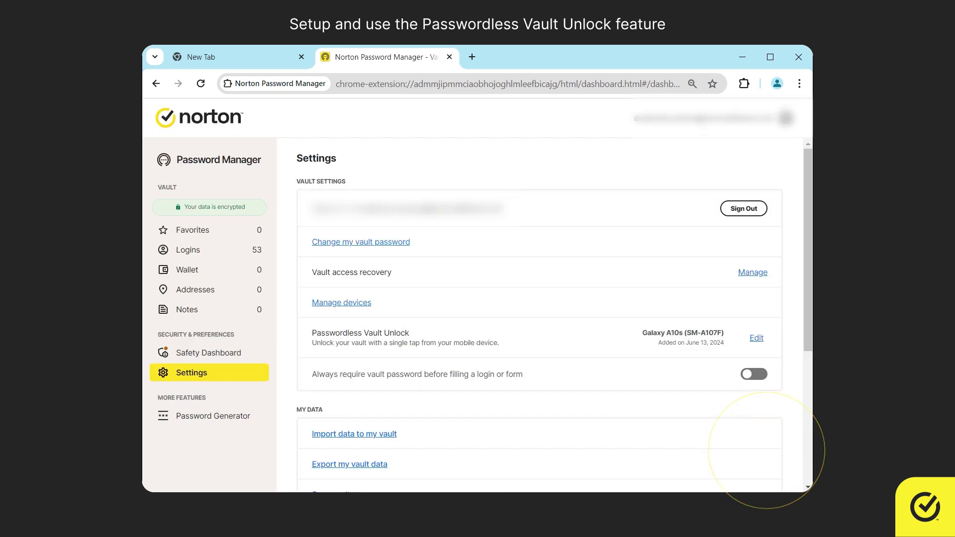